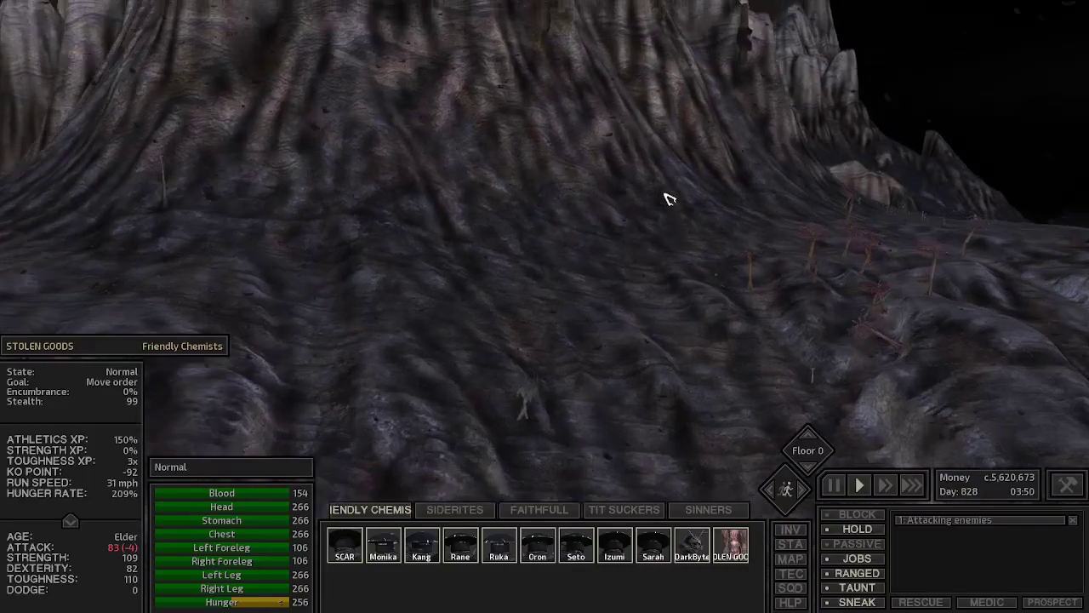
# - Turn the view toward the cliffs and select Monika, then the STOLEN GOODS pack animal
pyautogui.moveTo(669, 198); pyautogui.dragTo(630, 212)
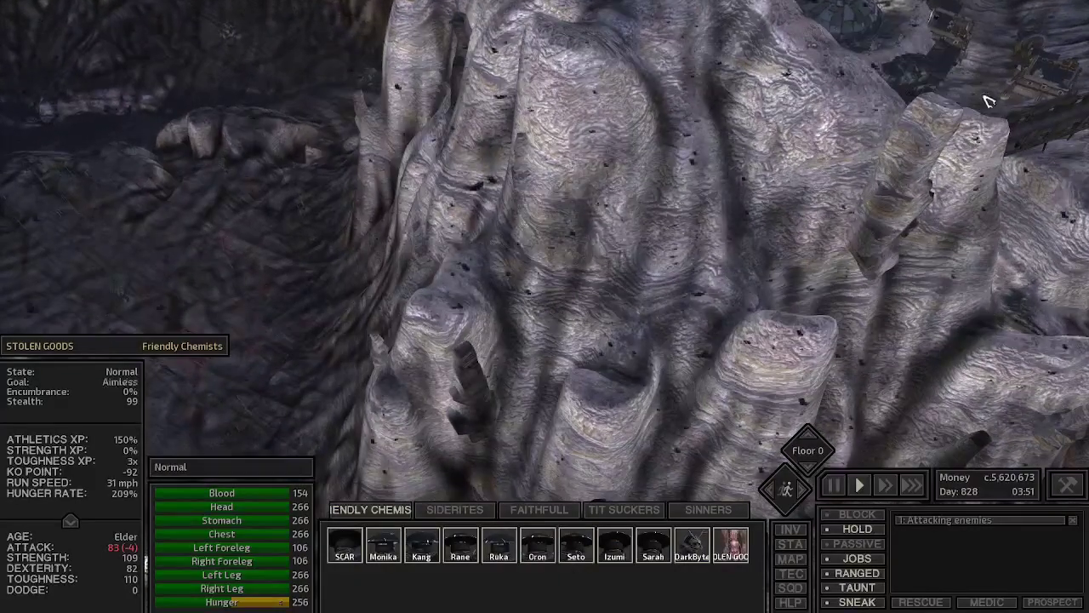
pyautogui.press('2')
pyautogui.press('2')
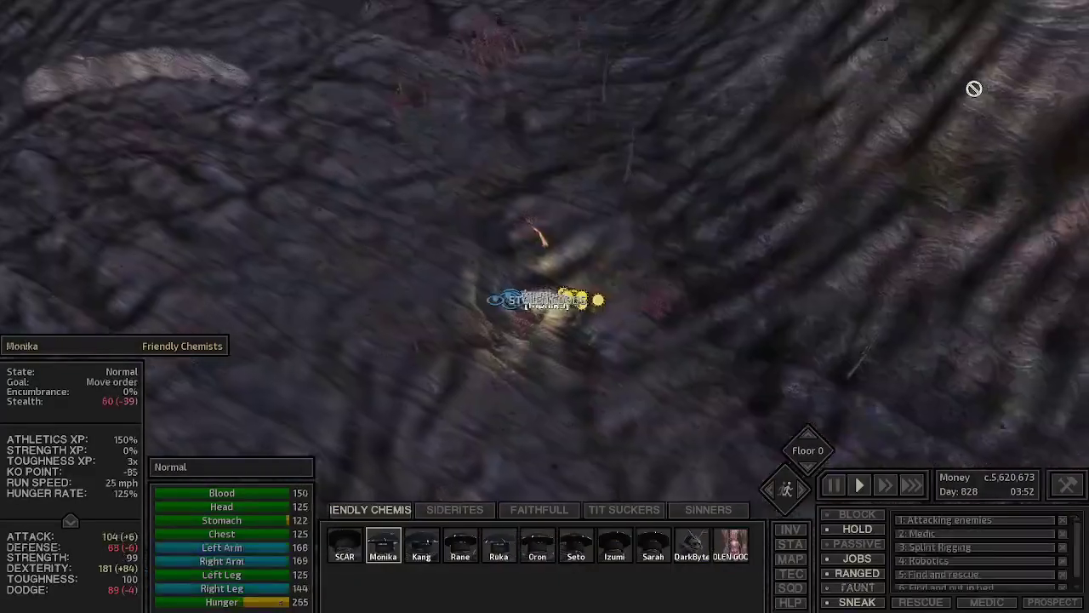
pyautogui.press('3')
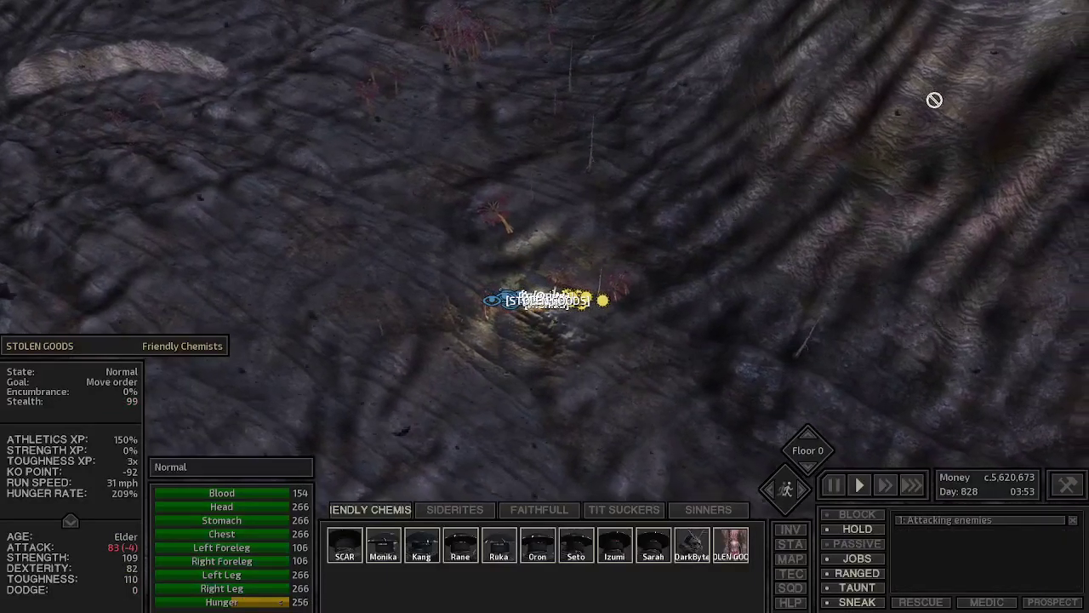
pyautogui.moveTo(934, 100); pyautogui.dragTo(843, 154)
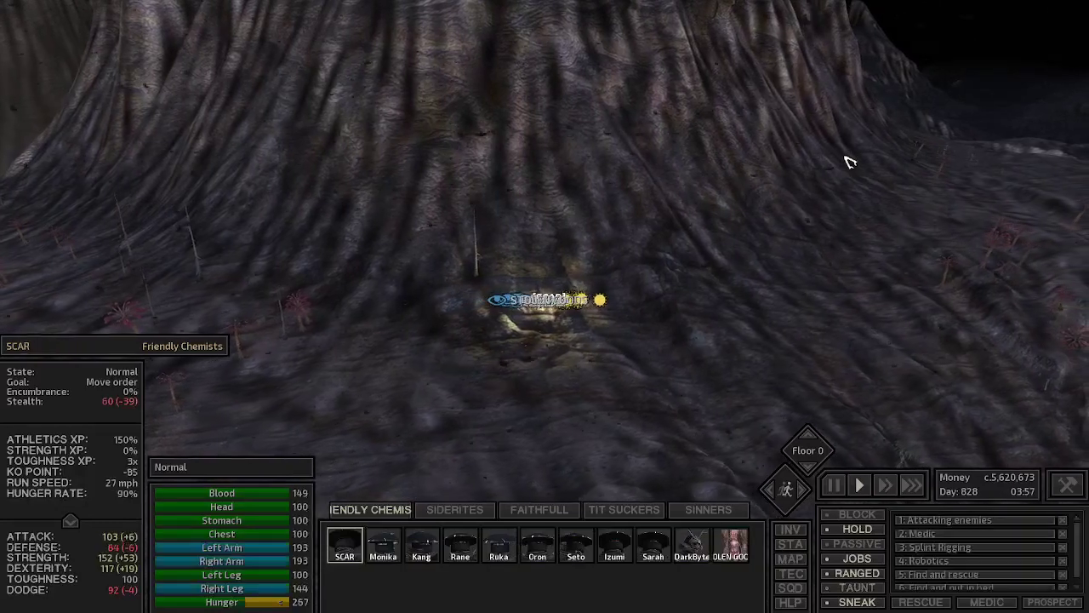
# - Check SCAR's inventory and backpack, then orbit the view around the squad
pyautogui.press('i')
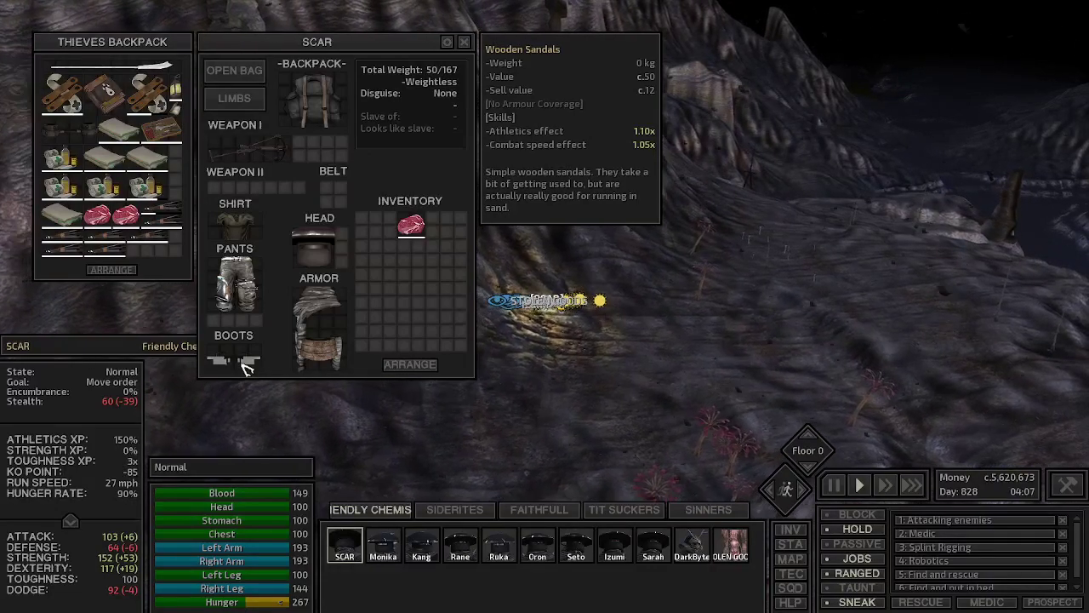
pyautogui.press('i')
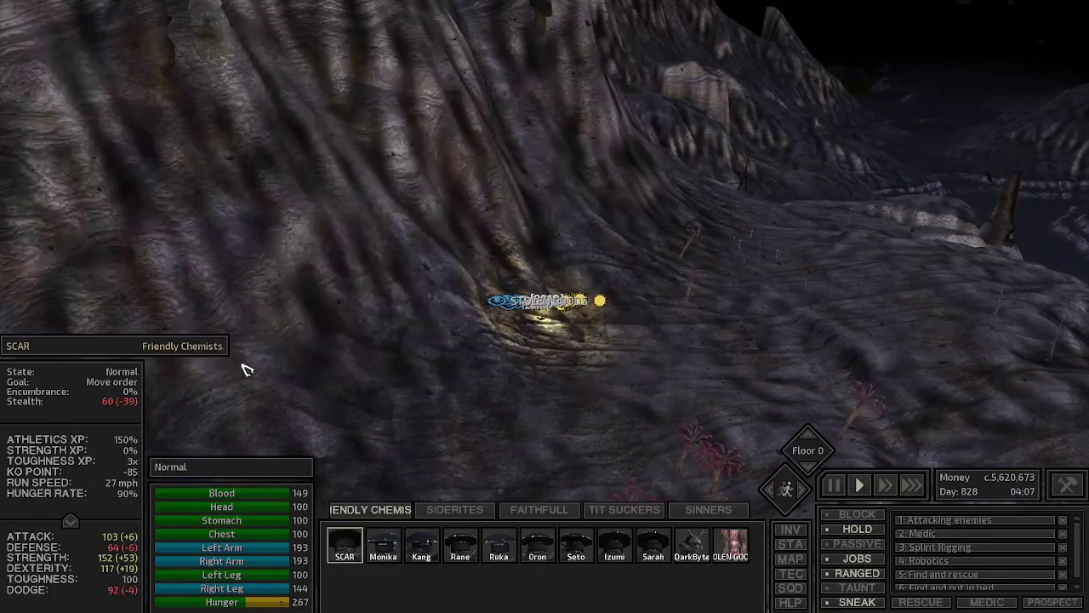
pyautogui.moveTo(240, 343); pyautogui.dragTo(246, 177)
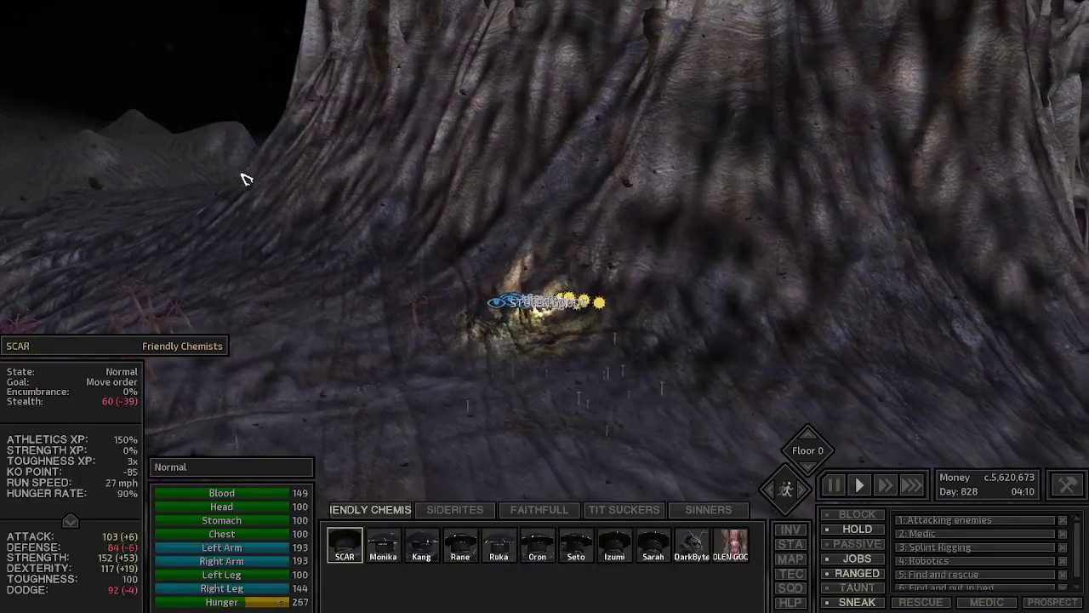
# - Cycle through squad members 1 to 9, ending back on SCAR
pyautogui.press('1')
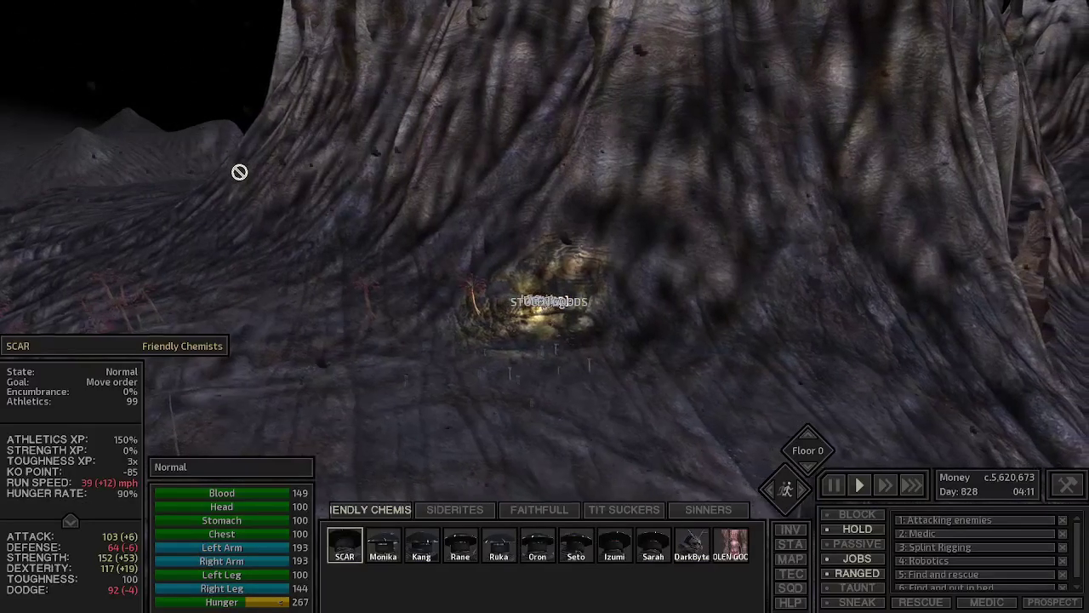
pyautogui.press('2')
pyautogui.press('3')
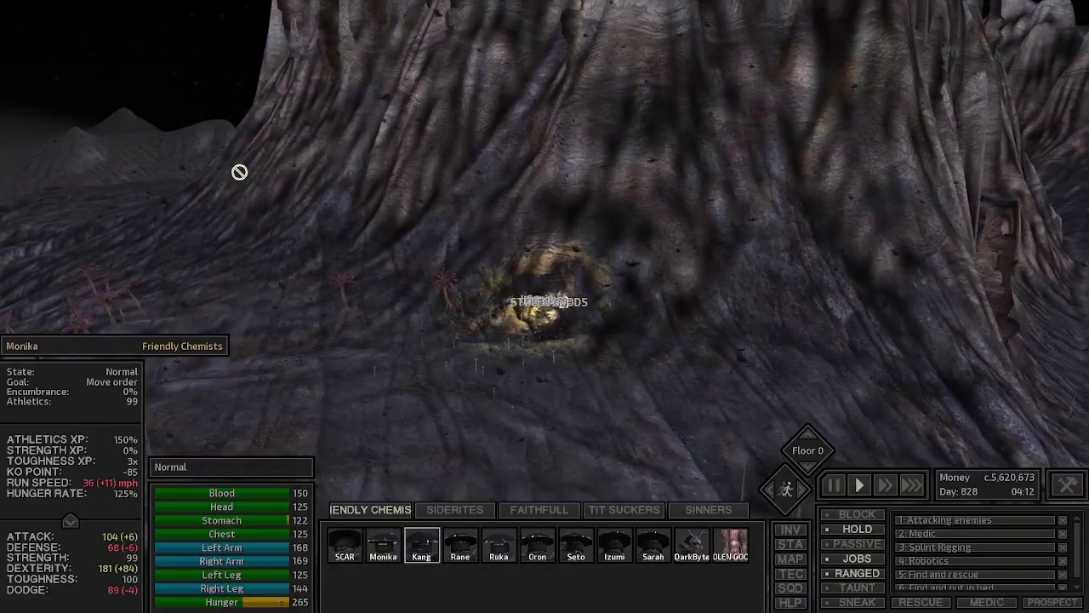
pyautogui.press('4')
pyautogui.press('5')
pyautogui.press('6')
pyautogui.press('7')
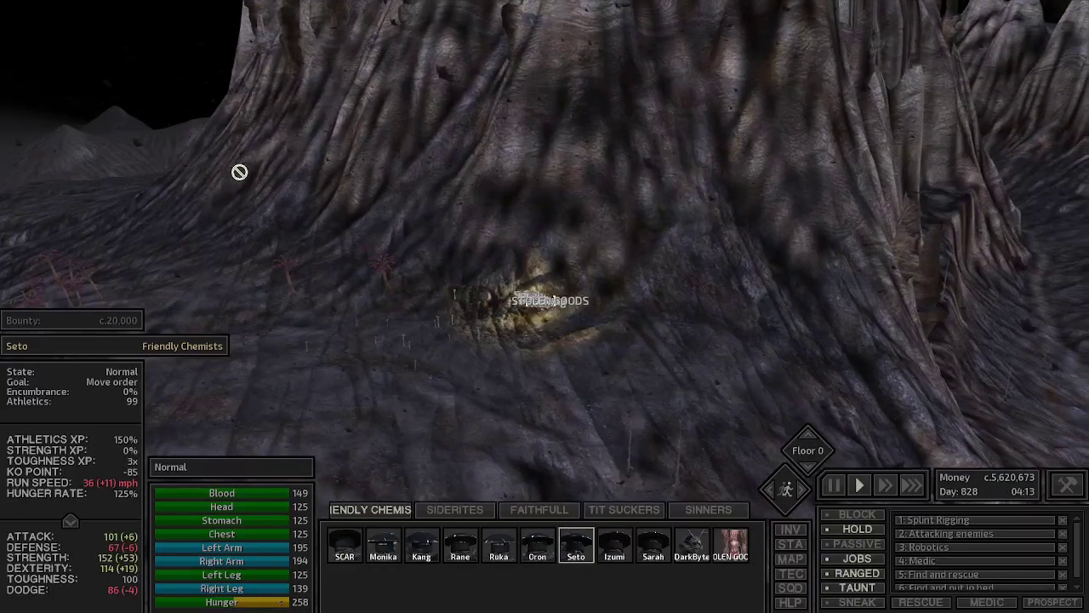
pyautogui.press('8')
pyautogui.press('9')
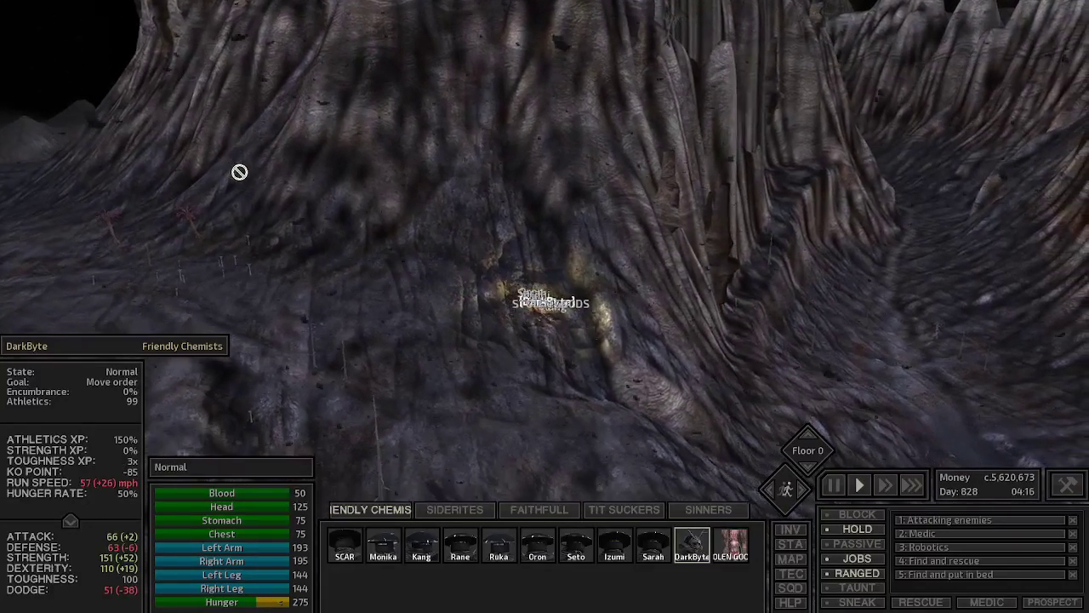
pyautogui.press('1')
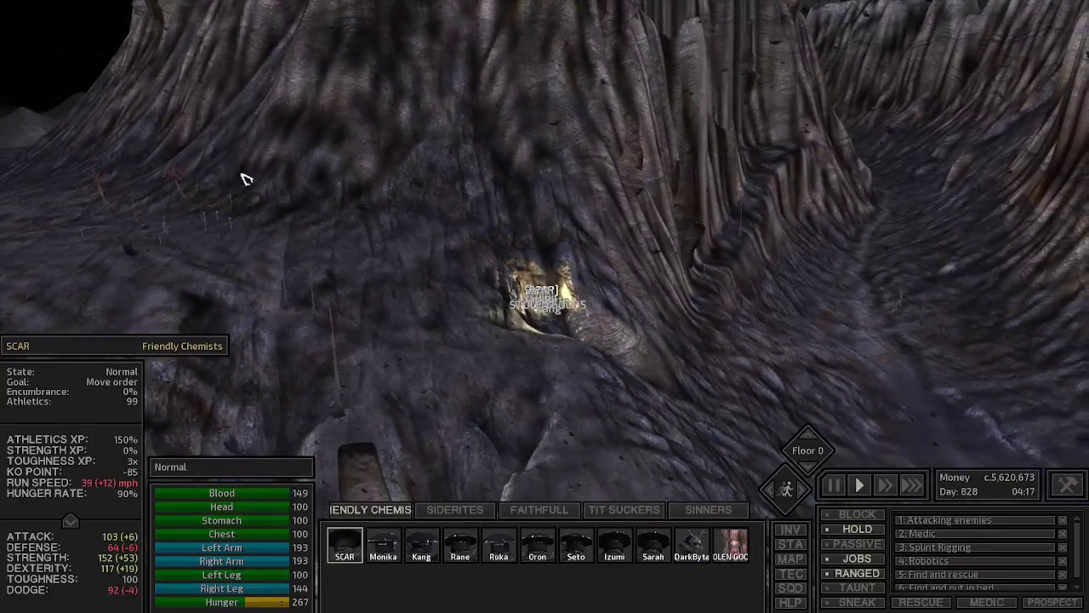
# - Check the world map, reselect STOLEN GOODS, and pause once the squad reaches Spring
pyautogui.press('m')
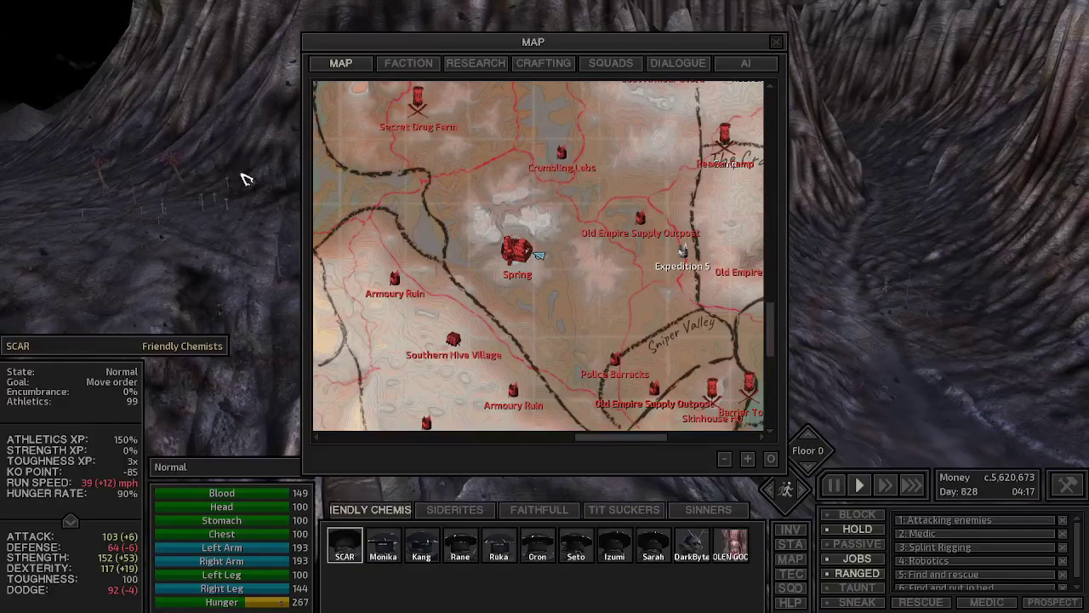
pyautogui.press('m')
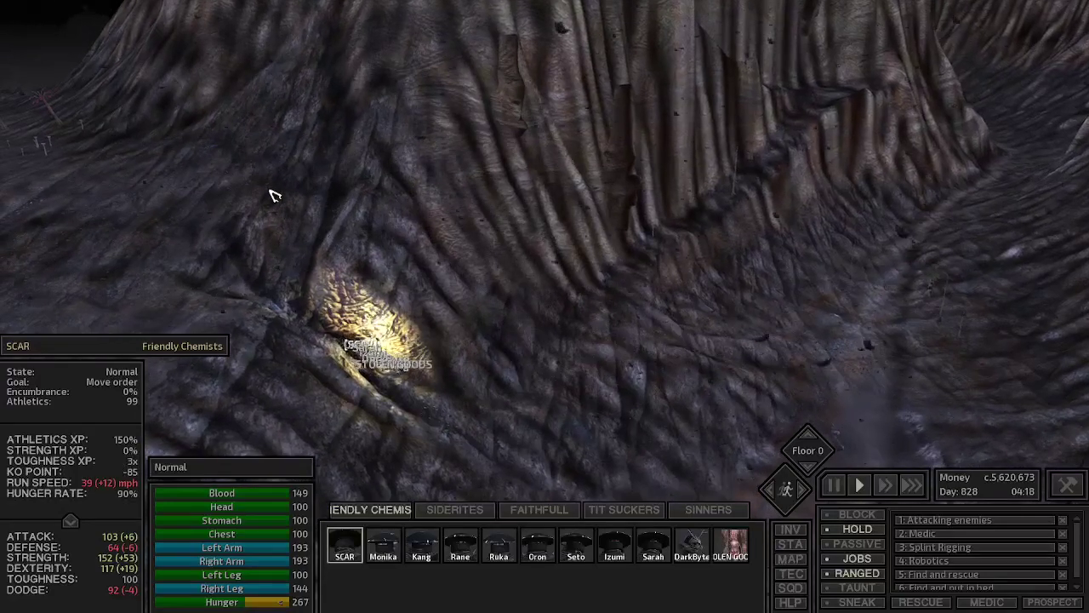
pyautogui.press('Tab')
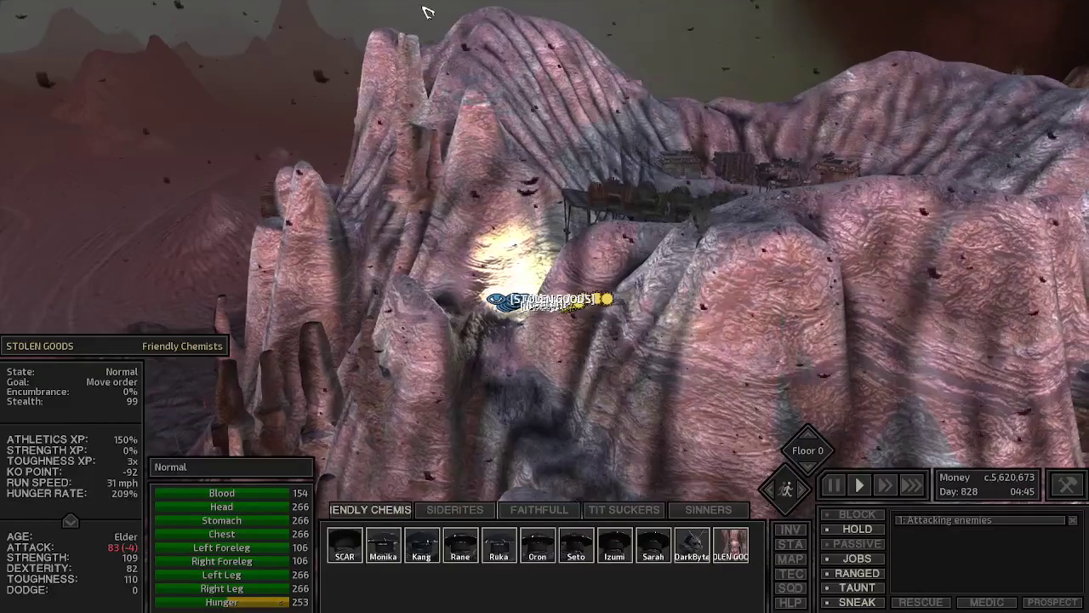
pyautogui.press('space')
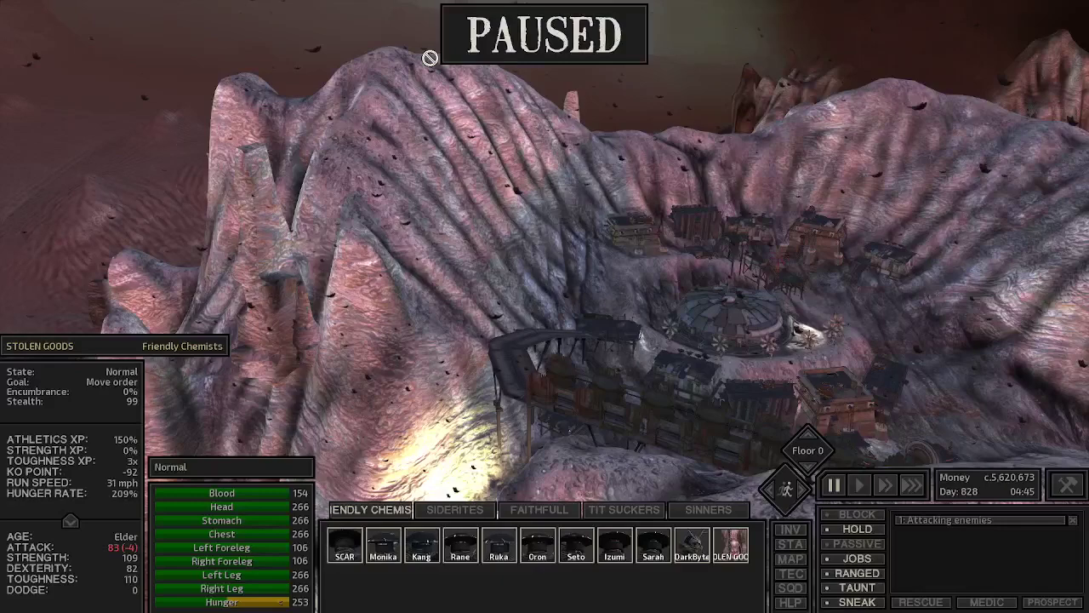
# - Orbit and tilt the camera to look down over Spring's buildings
pyautogui.moveTo(429, 58); pyautogui.dragTo(436, 64)
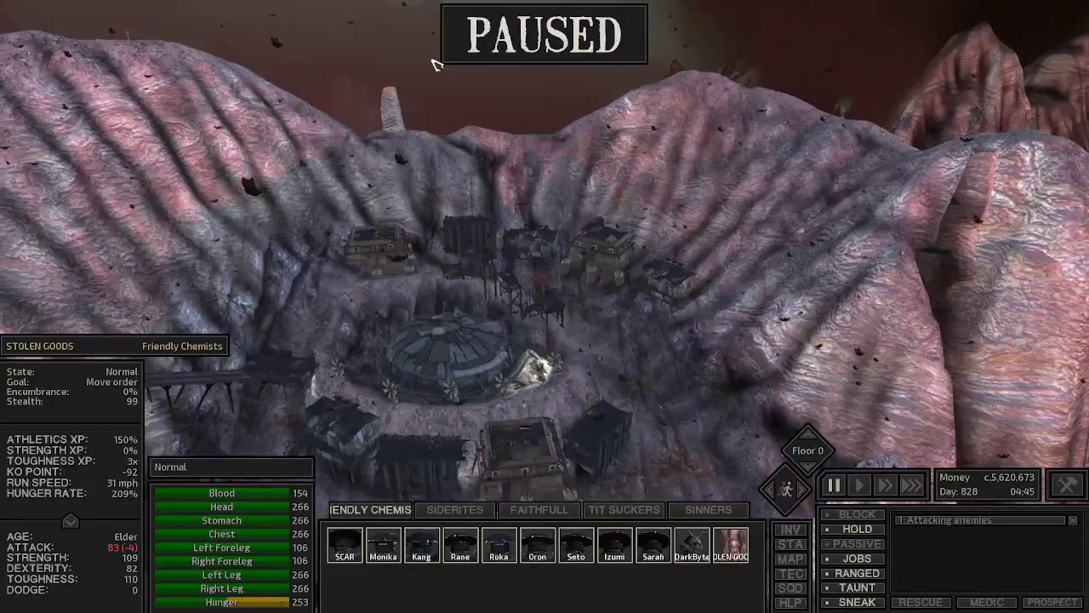
pyautogui.moveTo(434, 66)
pyautogui.mouseDown()
pyautogui.moveTo(413, 80)
pyautogui.moveTo(447, 94)
pyautogui.mouseUp()
pyautogui.scroll(3, 414, 81)
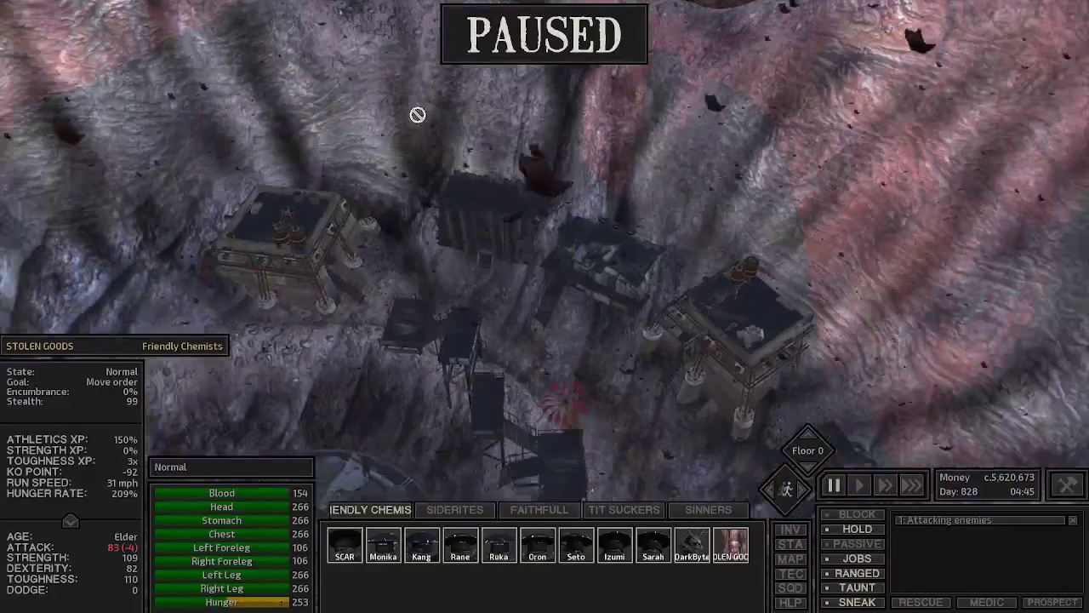
pyautogui.scroll(3, 447, 94)
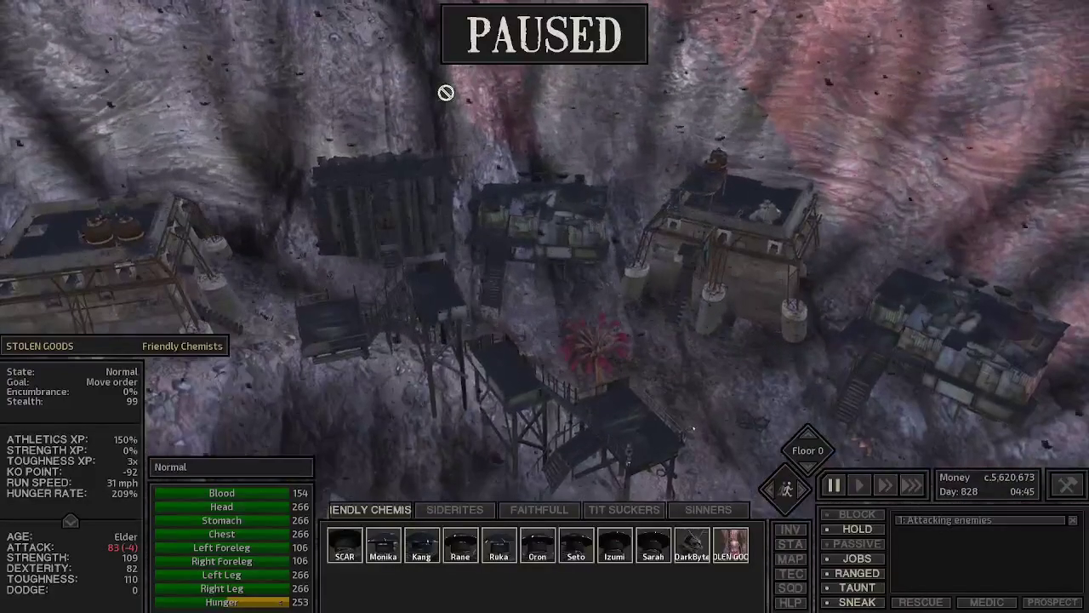
pyautogui.moveTo(447, 94); pyautogui.dragTo(401, 105)
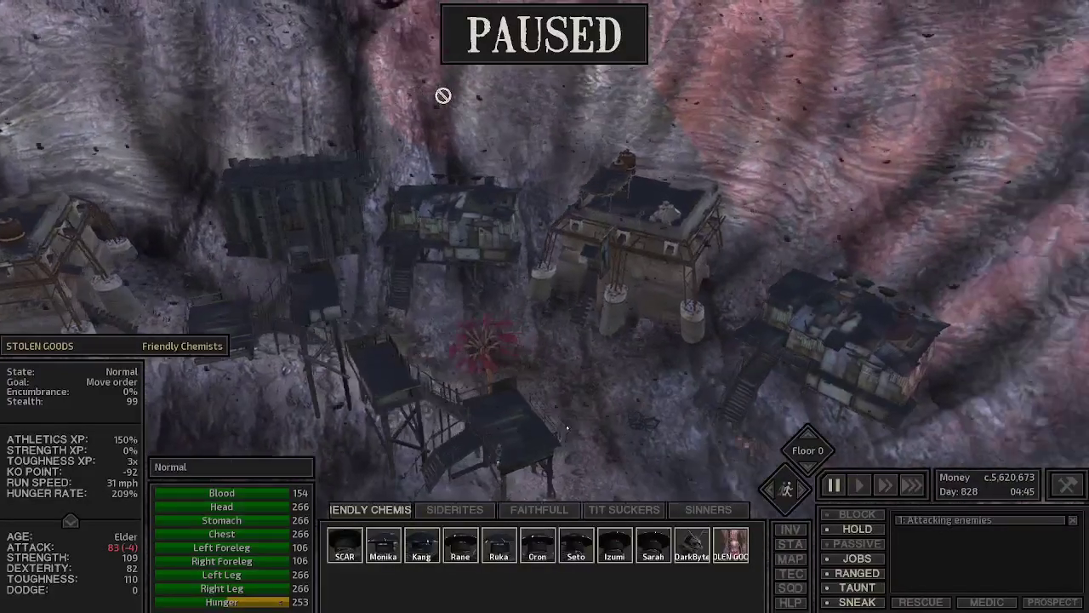
pyautogui.scroll(5, 401, 105)
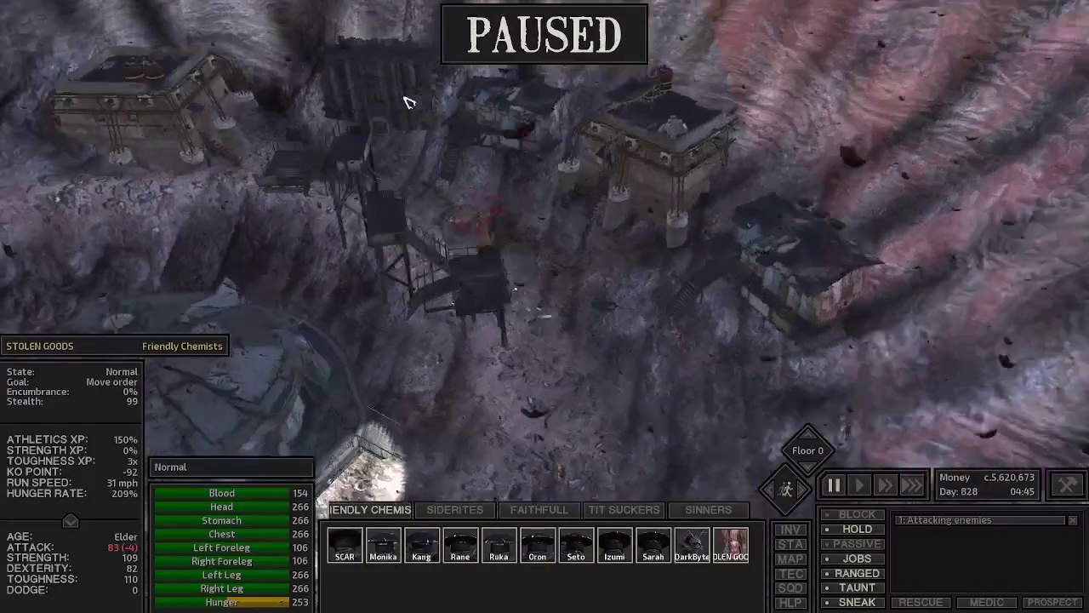
pyautogui.moveTo(402, 104)
pyautogui.mouseDown()
pyautogui.moveTo(351, 171)
pyautogui.moveTo(476, 278)
pyautogui.mouseUp()
pyautogui.scroll(4, 352, 171)
# - Select the Tech Hunter Shop and pause, framing its locked level 58 door
pyautogui.press('space')
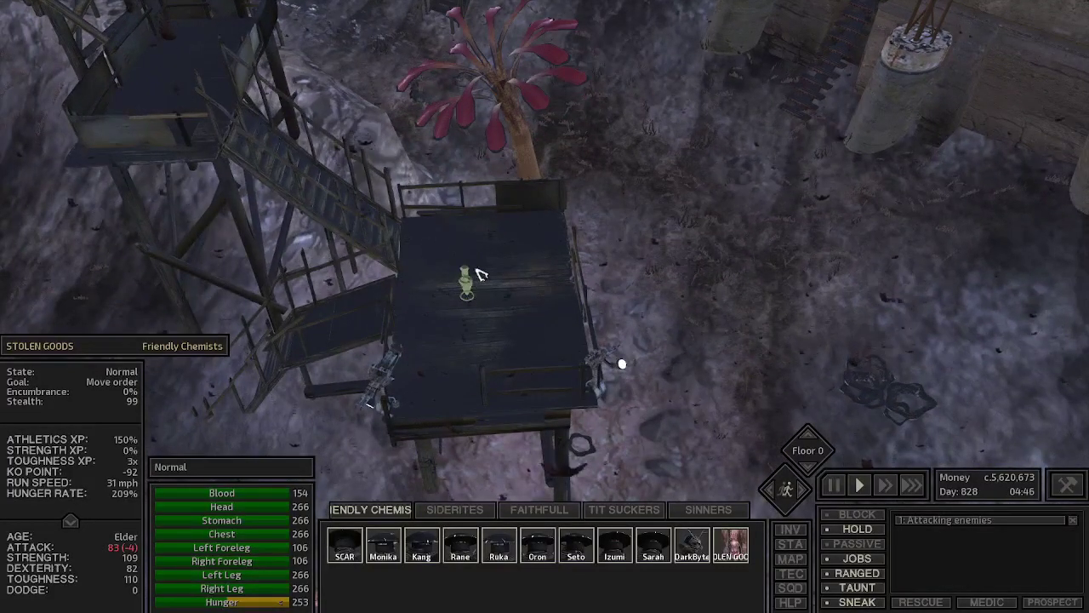
pyautogui.scroll(-6, 478, 273)
pyautogui.moveTo(478, 273); pyautogui.dragTo(513, 278)
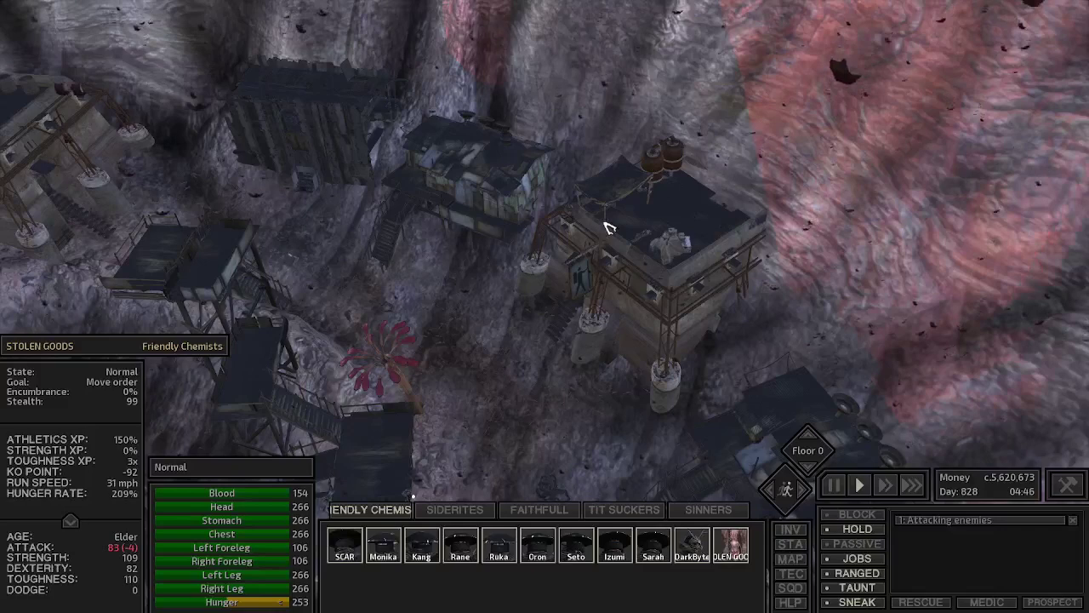
pyautogui.click(609, 226)
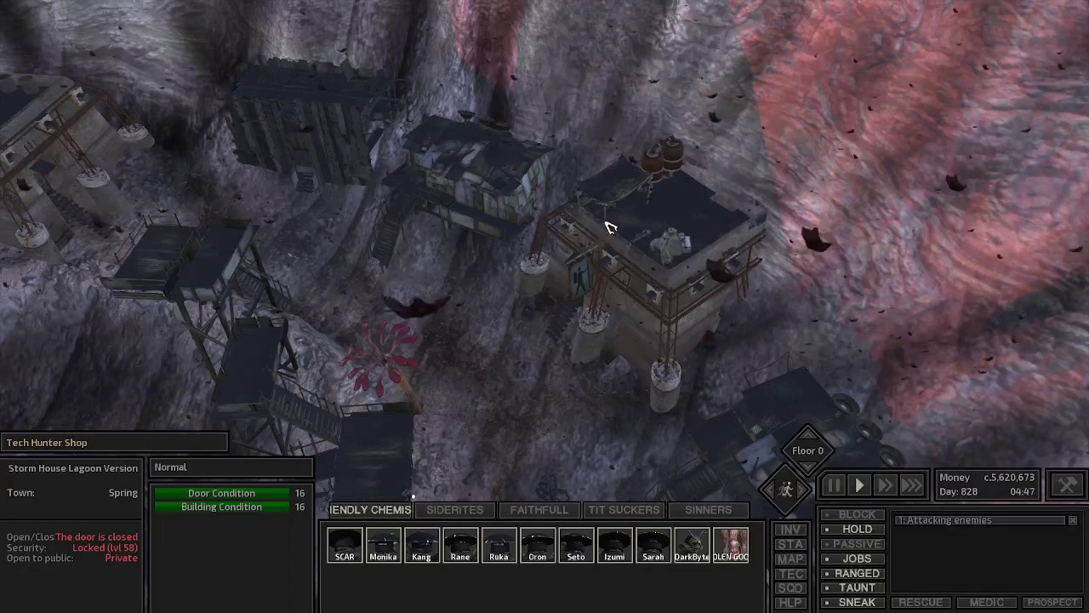
pyautogui.press('space')
pyautogui.moveTo(609, 226); pyautogui.dragTo(544, 255)
pyautogui.scroll(4, 545, 255)
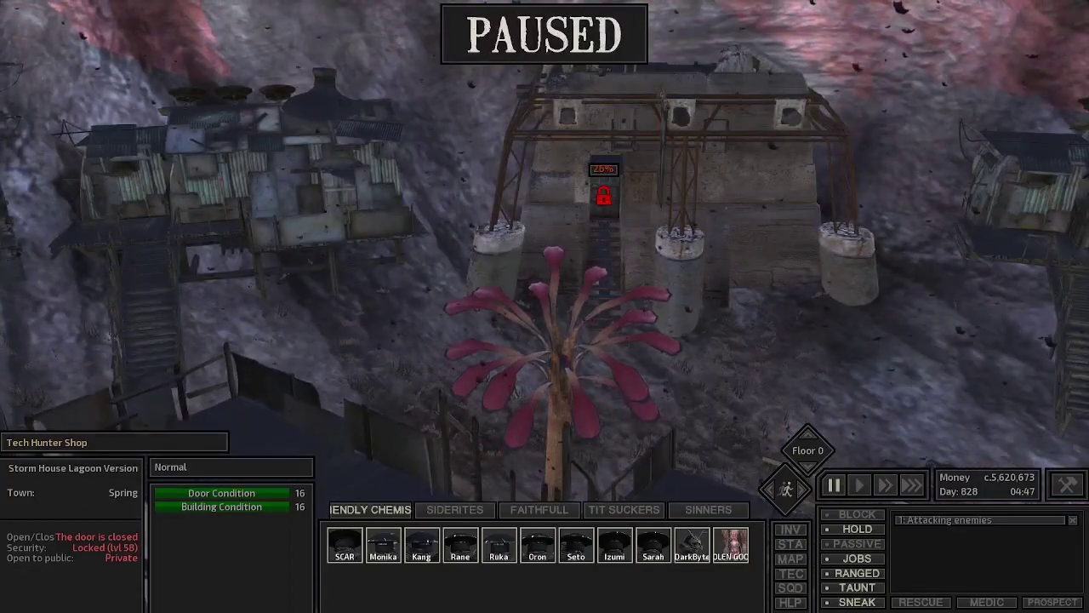